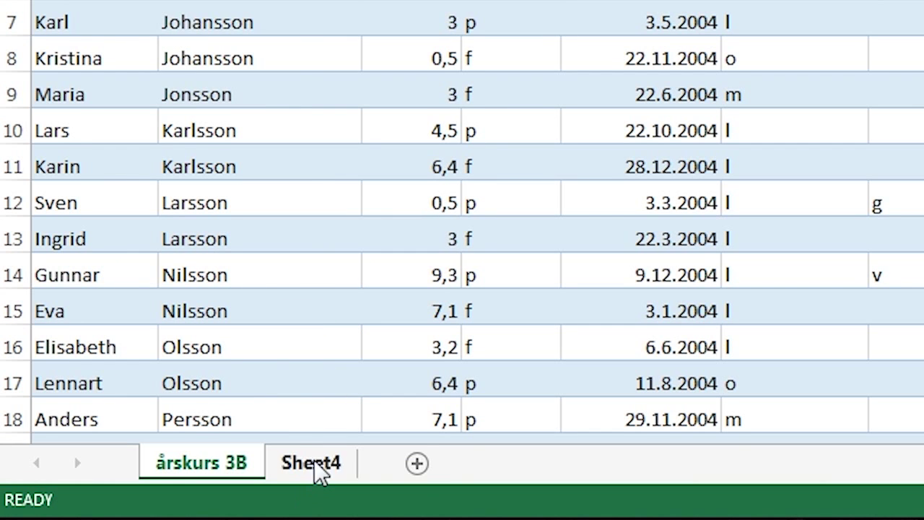
# Add a new blank sheet and rename its tab to 'årskurs 3A'.
pyautogui.click(419, 467)
pyautogui.rightClick(302, 467)
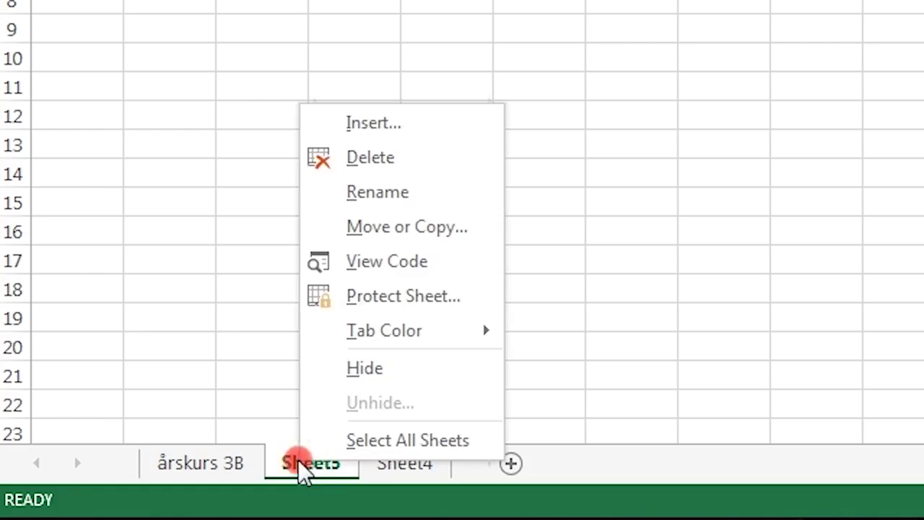
pyautogui.click(413, 202)
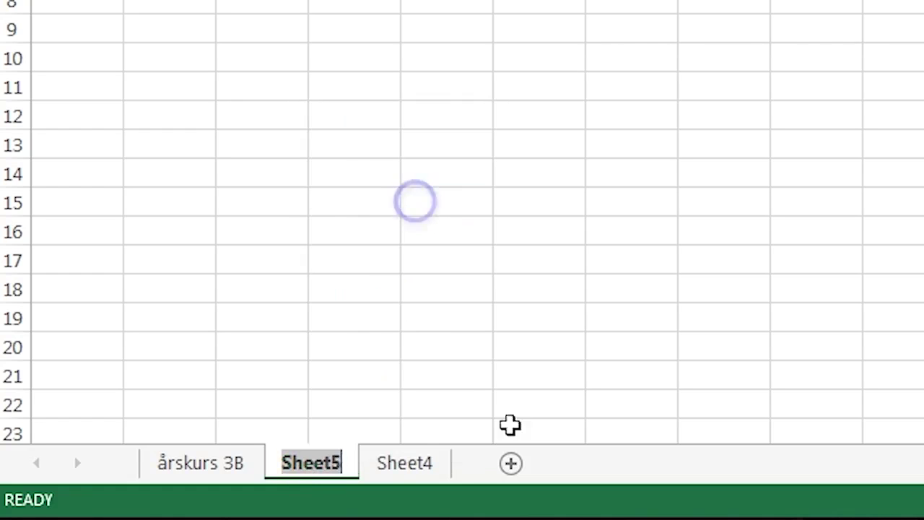
pyautogui.write('årsk')
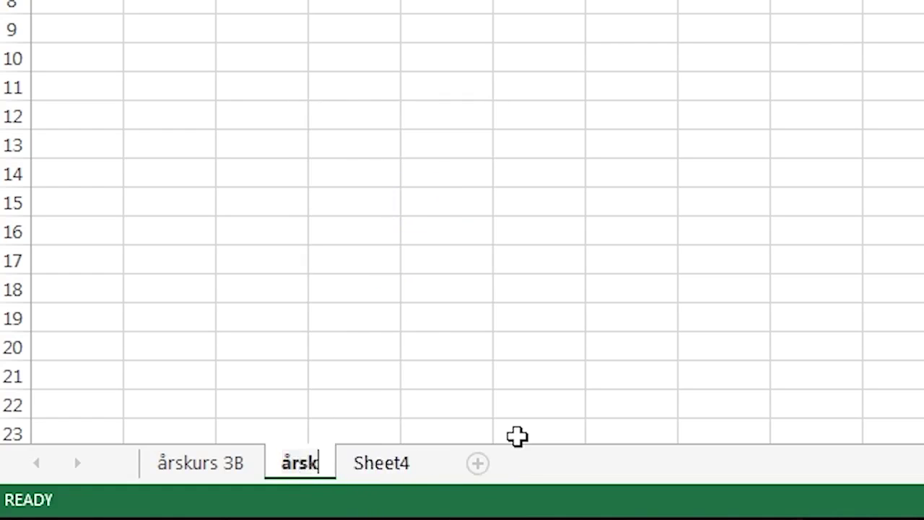
pyautogui.write('urs 3A')
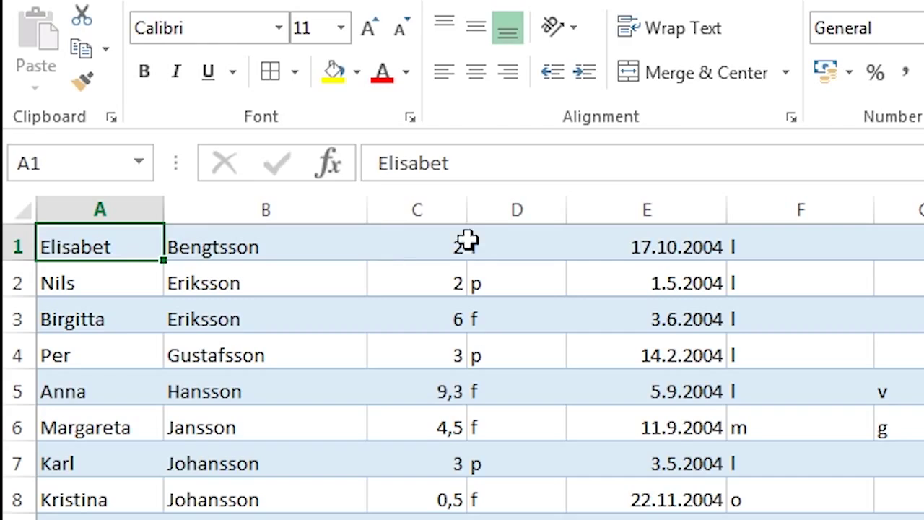
# Insert a blank row 1 above the student list and start editing cell A1 for a heading.
pyautogui.rightClick(24, 244)
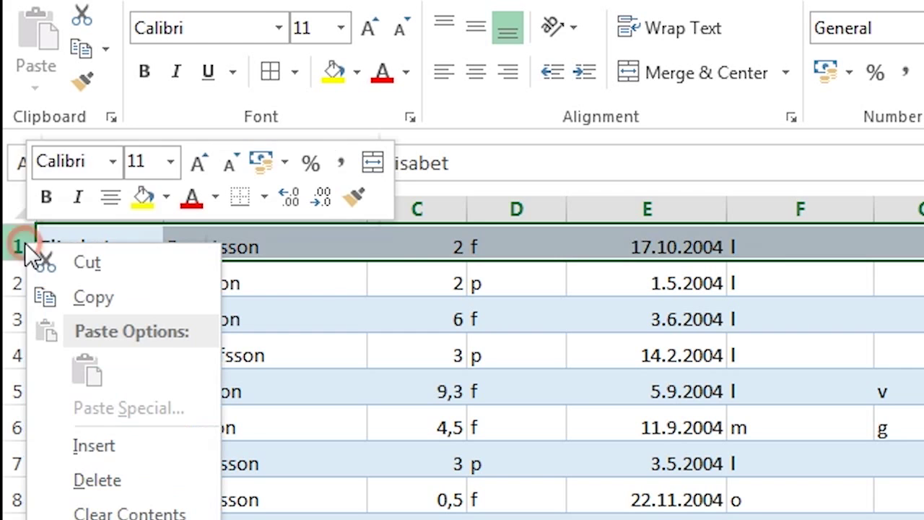
pyautogui.click(103, 444)
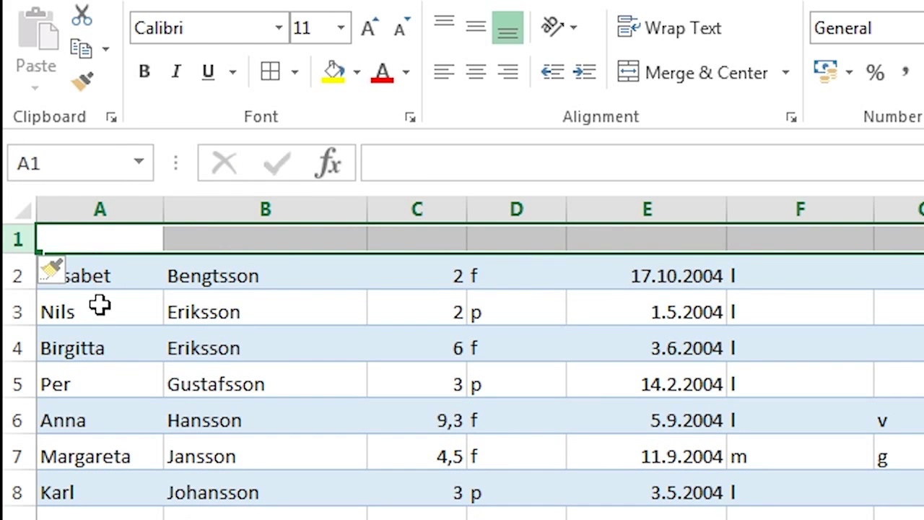
pyautogui.doubleClick(93, 240)
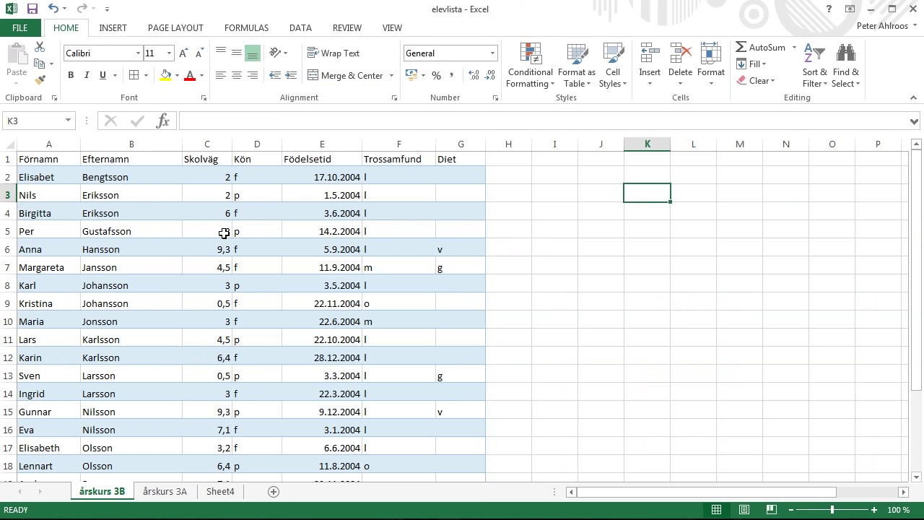
# Select the whole class list A1:G22, header row included.
pyautogui.scroll(-1, 223, 233)
pyautogui.scroll(-2, 224, 235)
pyautogui.scroll(1, 223, 234)
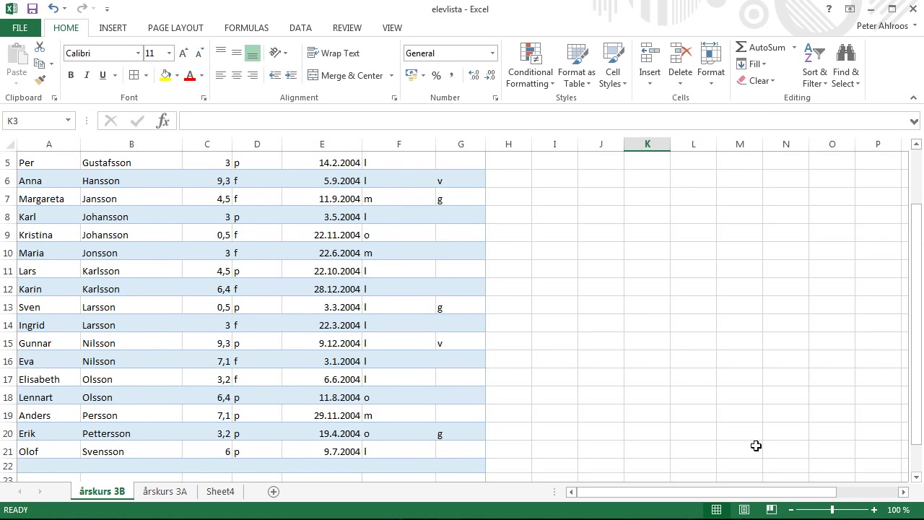
pyautogui.moveTo(829, 509); pyautogui.dragTo(820, 510)
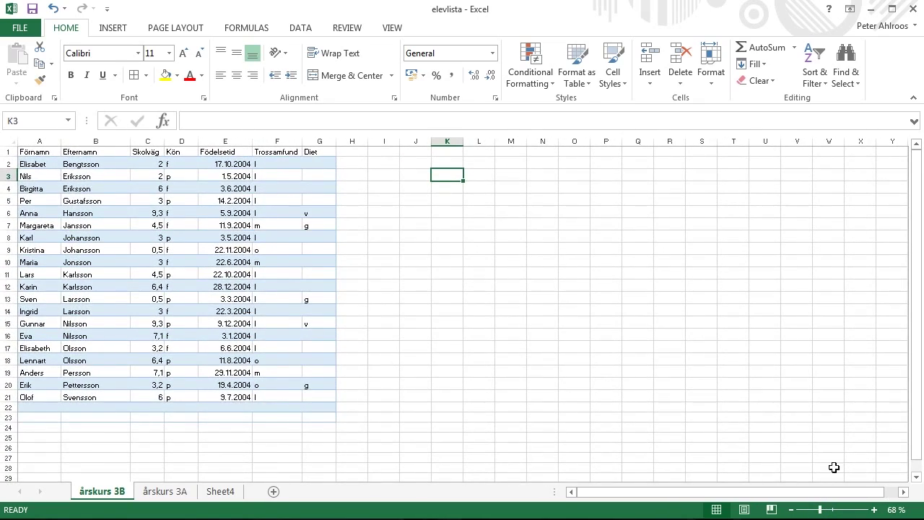
pyautogui.moveTo(820, 509)
pyautogui.mouseDown()
pyautogui.moveTo(836, 509)
pyautogui.moveTo(822, 510)
pyautogui.mouseUp()
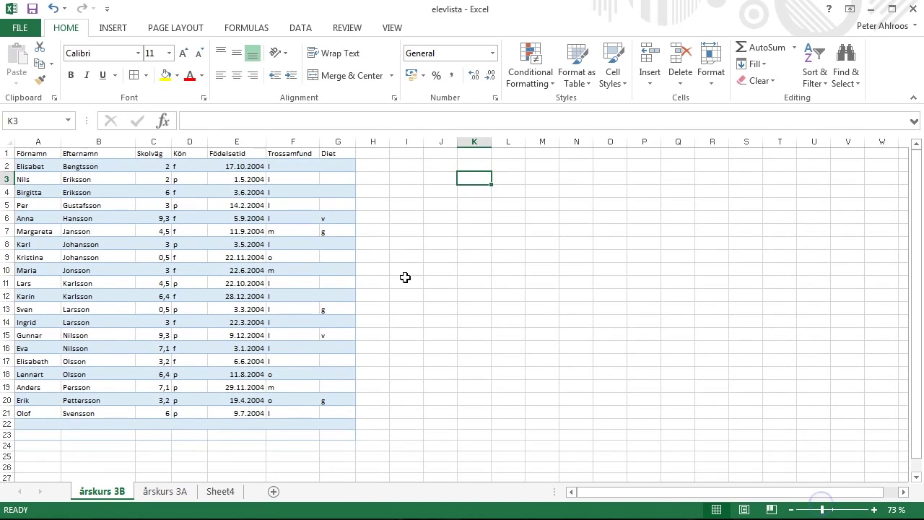
pyautogui.moveTo(37, 154); pyautogui.dragTo(344, 424)
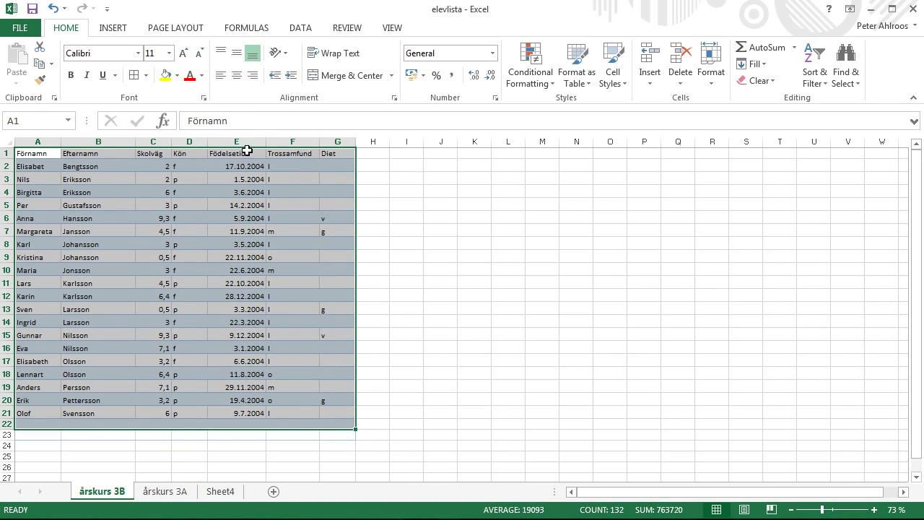
# Convert A1:G22 into an Excel table with 'My table has headers' kept on.
pyautogui.click(127, 32)
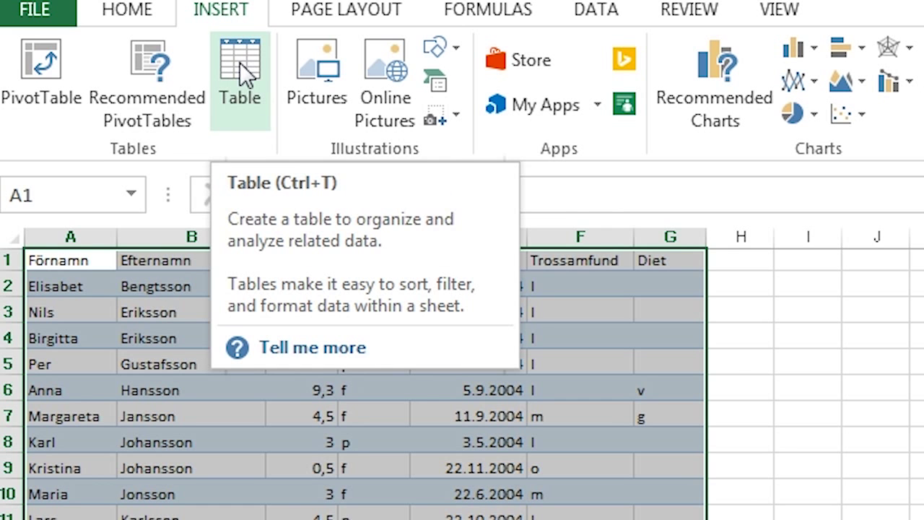
pyautogui.click(239, 62)
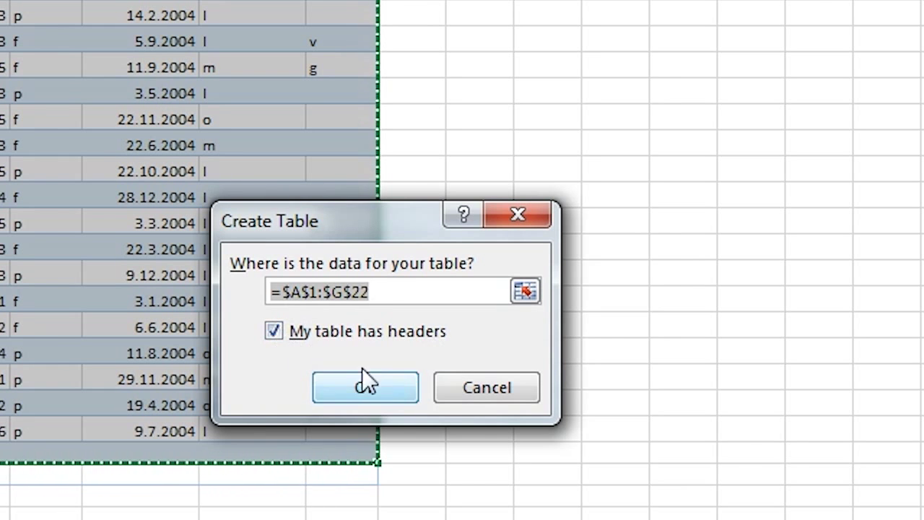
pyautogui.click(373, 382)
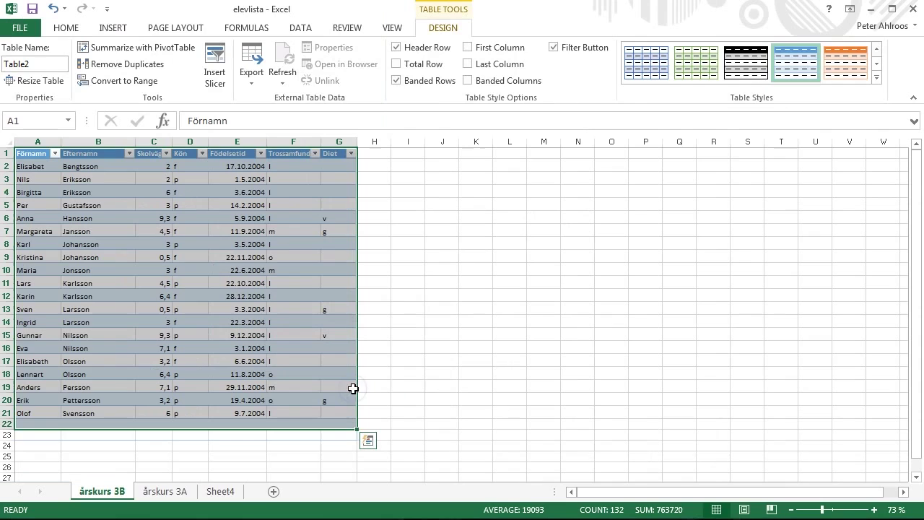
pyautogui.click(402, 362)
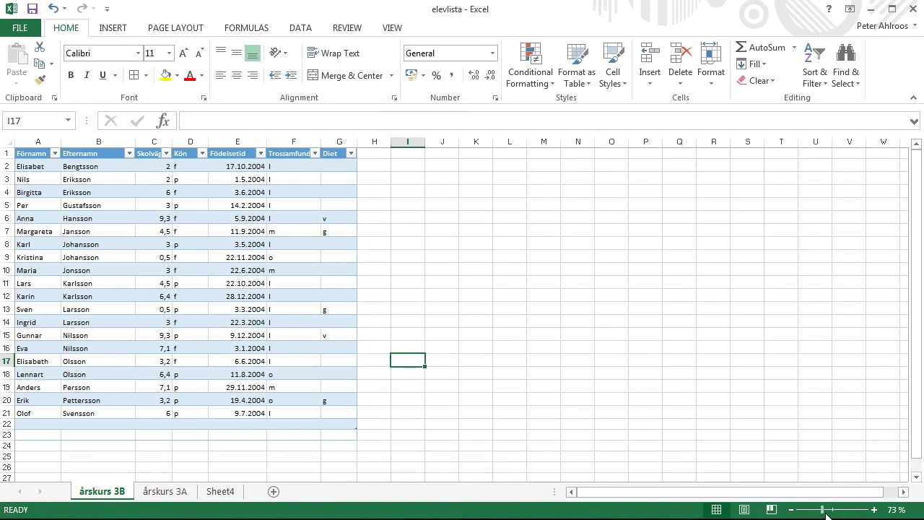
pyautogui.moveTo(823, 510); pyautogui.dragTo(832, 510)
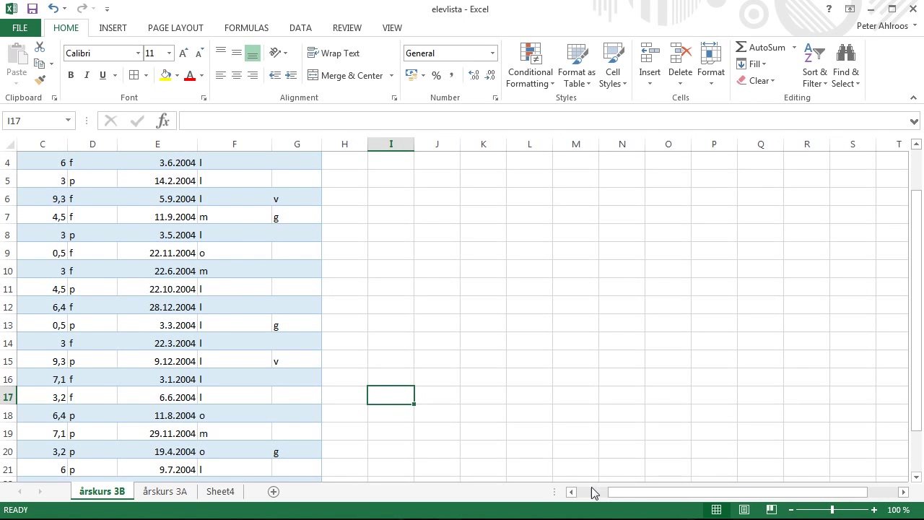
pyautogui.moveTo(614, 491); pyautogui.dragTo(572, 492)
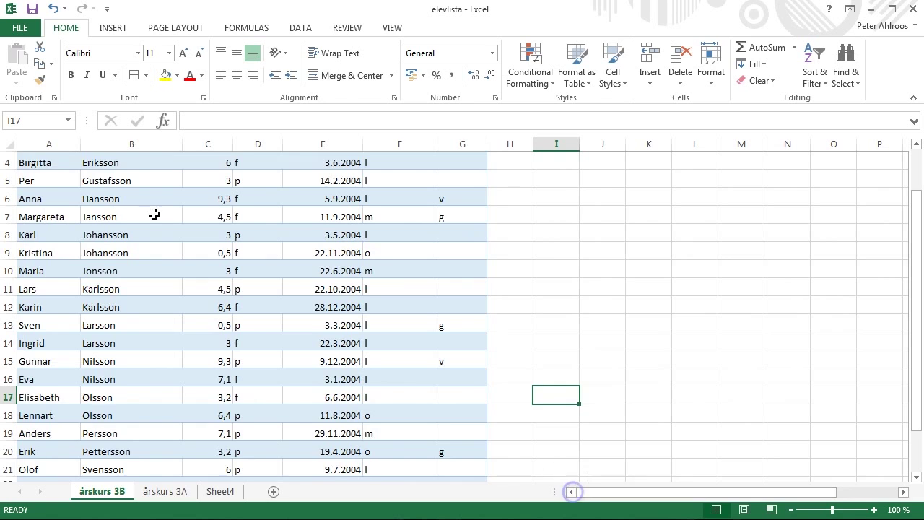
pyautogui.scroll(1, 154, 214)
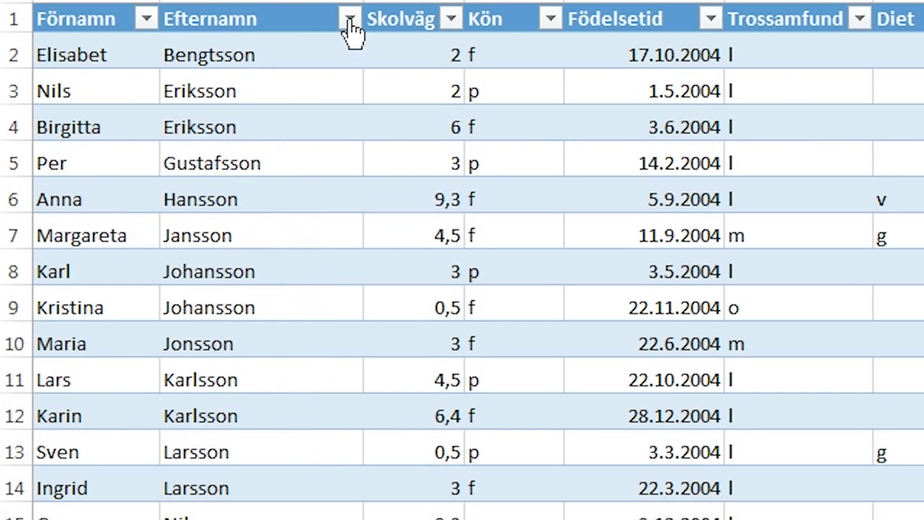
# Sort the table A to Z by Efternamn and filter it to Bengtsson, Hansson and Jansson.
pyautogui.click(350, 20)
pyautogui.click(72, 43)
pyautogui.click(350, 20)
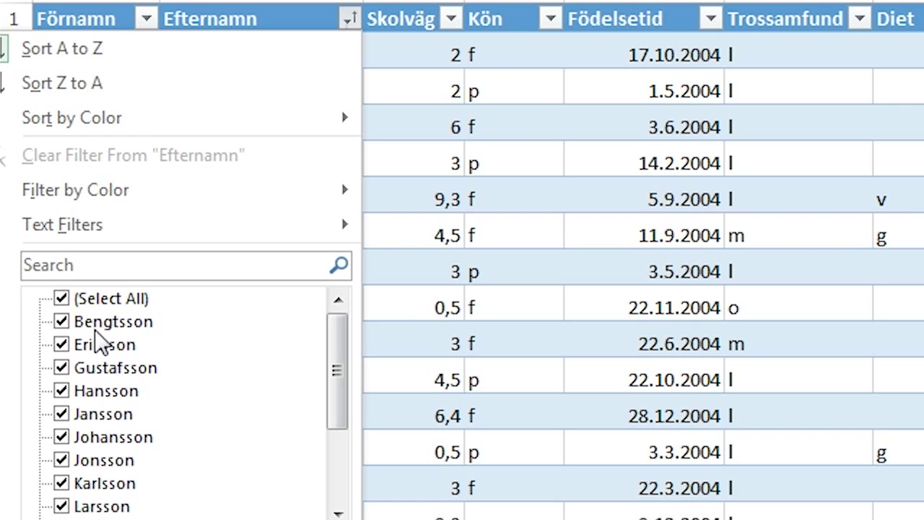
pyautogui.click(61, 297)
pyautogui.click(60, 322)
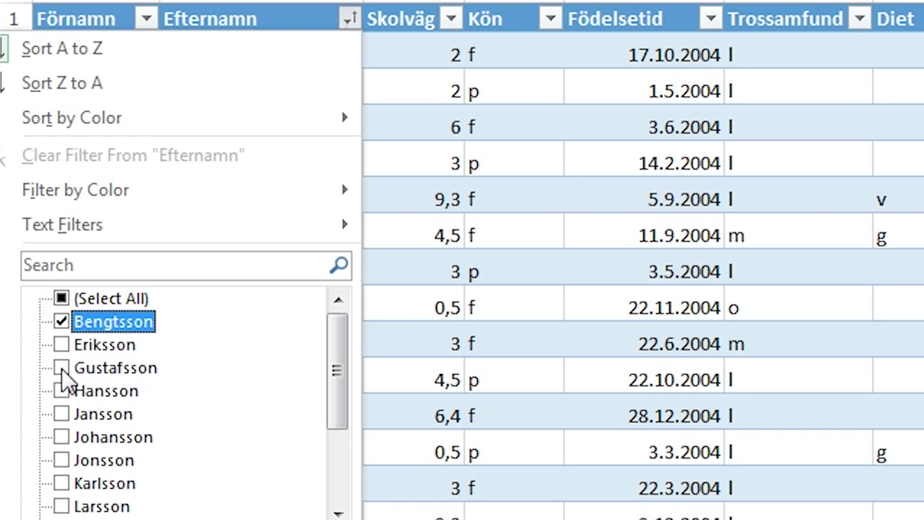
pyautogui.click(61, 391)
pyautogui.click(61, 414)
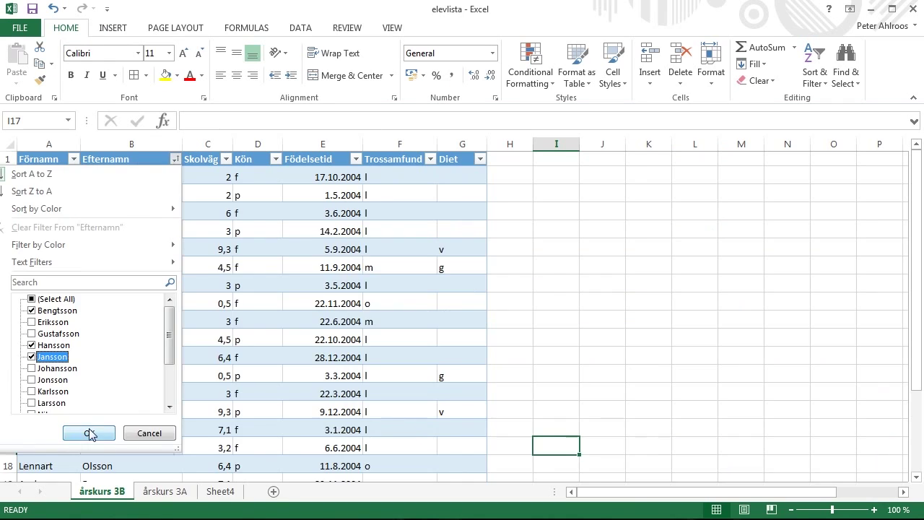
pyautogui.click(91, 433)
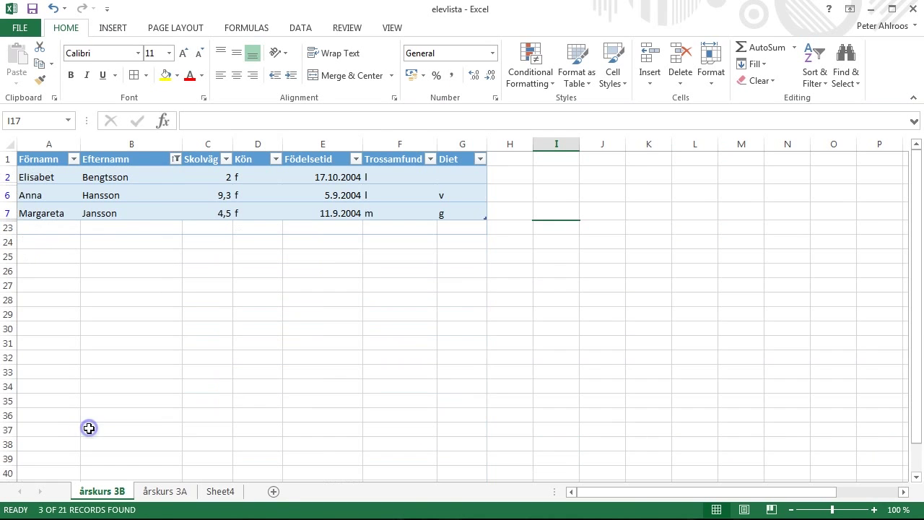
# Clear the Efternamn filter so every student shows again.
pyautogui.click(175, 159)
pyautogui.click(41, 299)
pyautogui.click(89, 433)
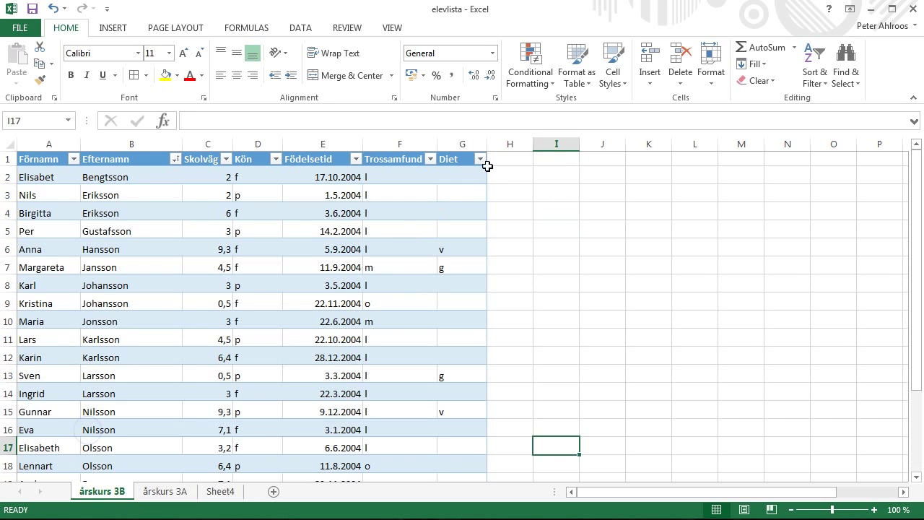
# Filter the Diet column to show only the g and v diets.
pyautogui.click(480, 159)
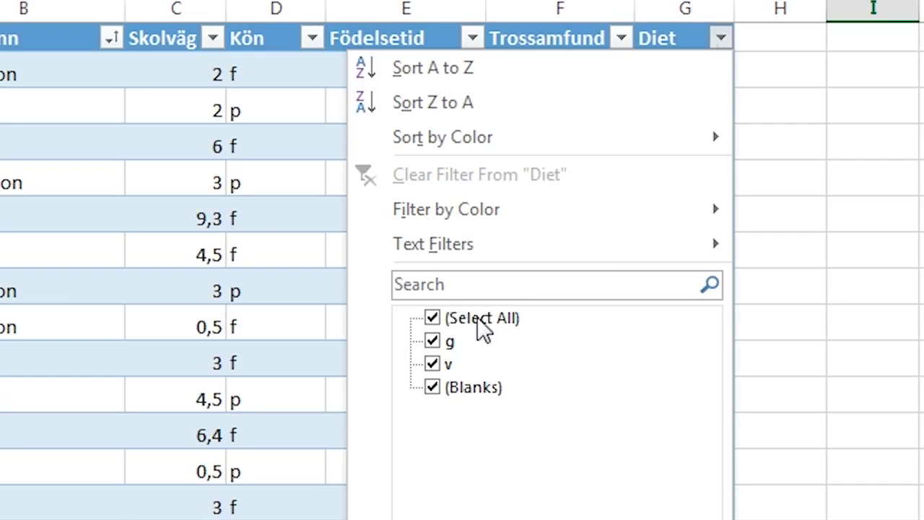
pyautogui.click(360, 300)
pyautogui.click(432, 364)
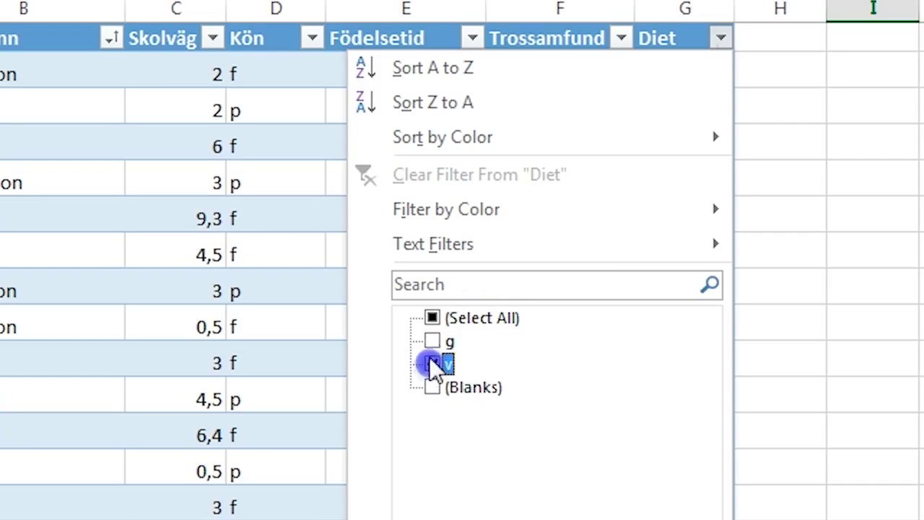
pyautogui.click(432, 342)
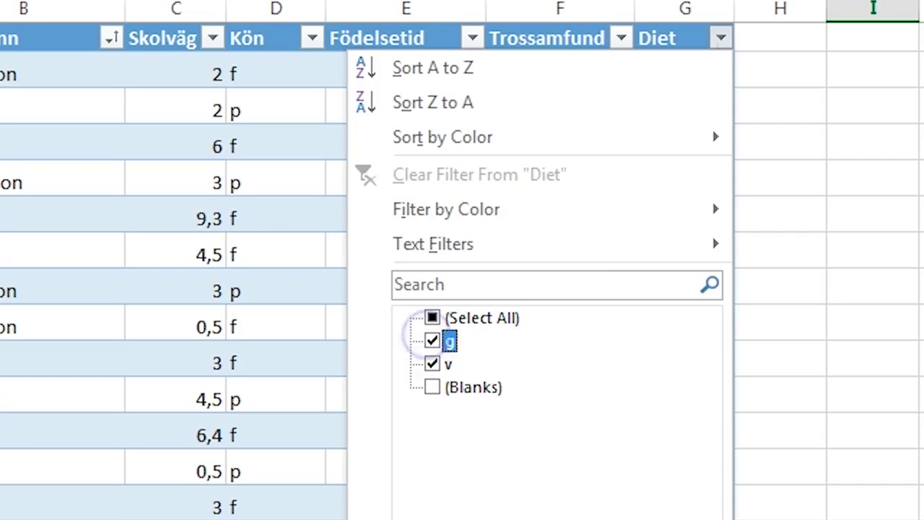
pyautogui.press('Return')
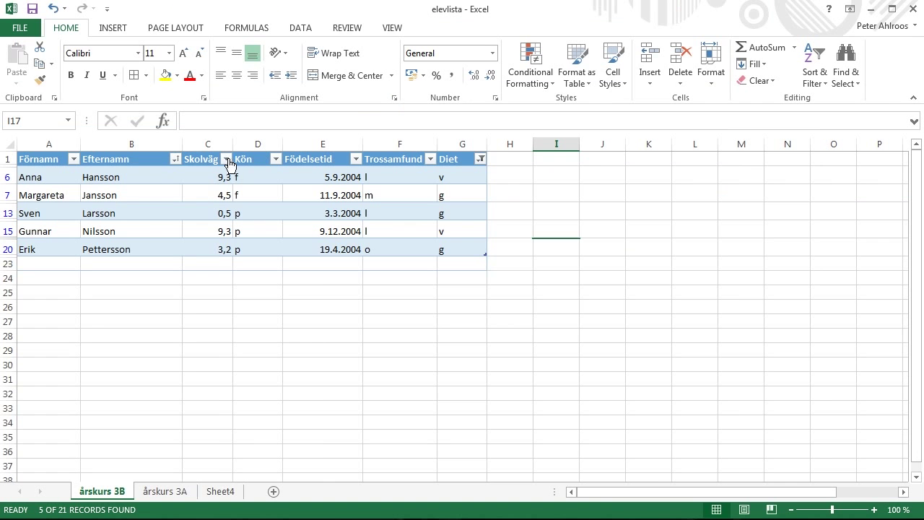
# Sort Skolväg smallest to largest, then select all Diet values again.
pyautogui.click(226, 159)
pyautogui.click(93, 175)
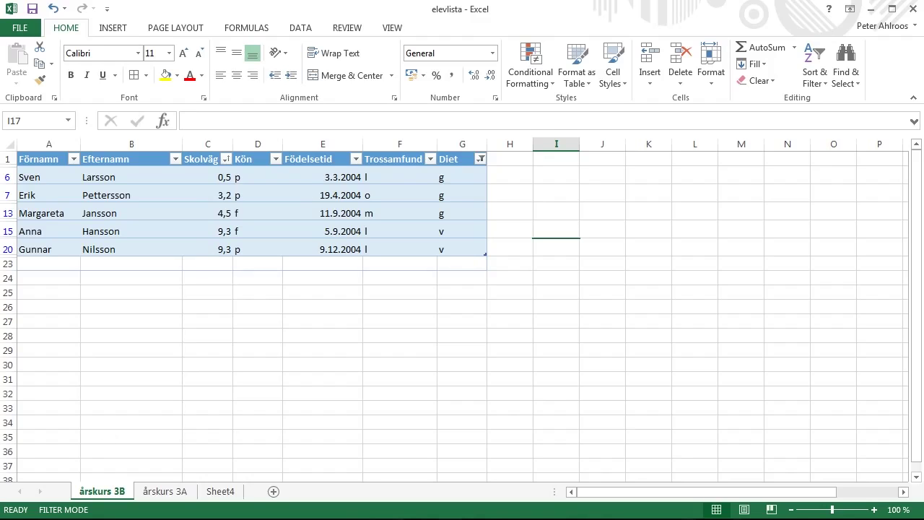
pyautogui.click(482, 160)
pyautogui.click(336, 299)
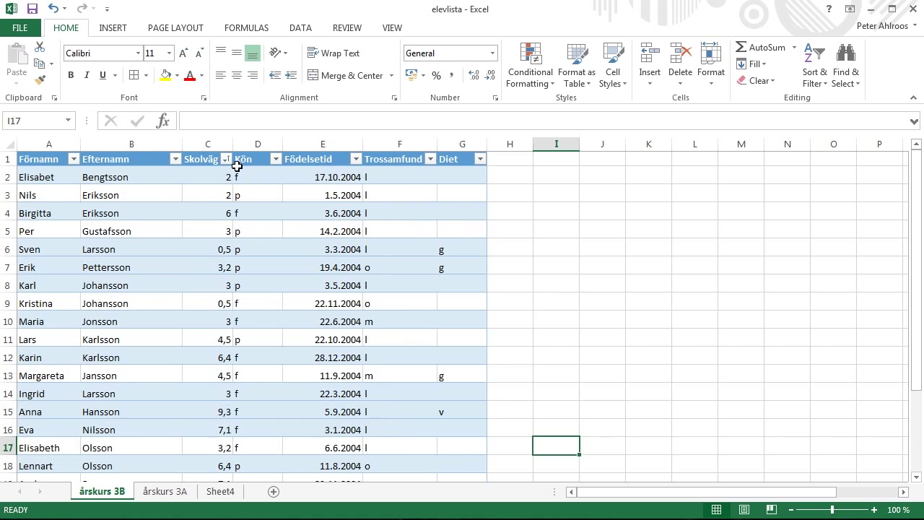
# Re-sort the table A to Z by Efternamn and select the students' first and last names.
pyautogui.click(175, 159)
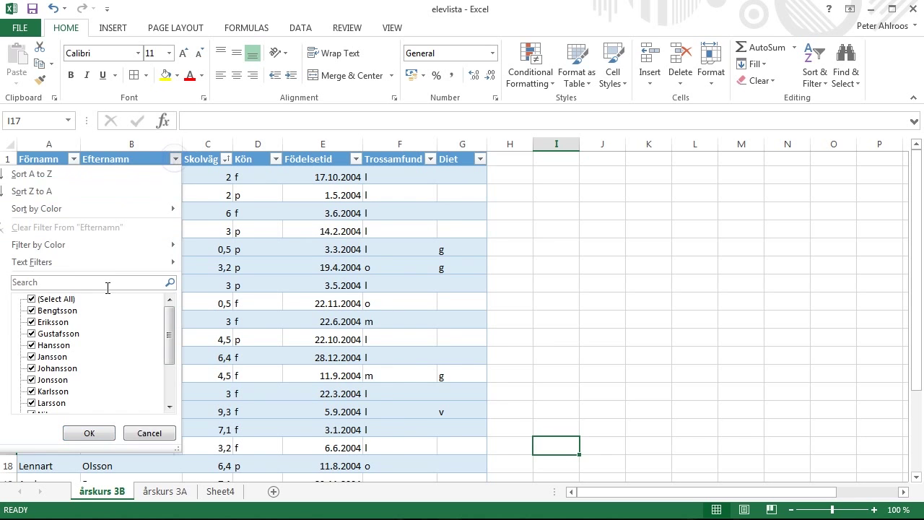
pyautogui.click(24, 172)
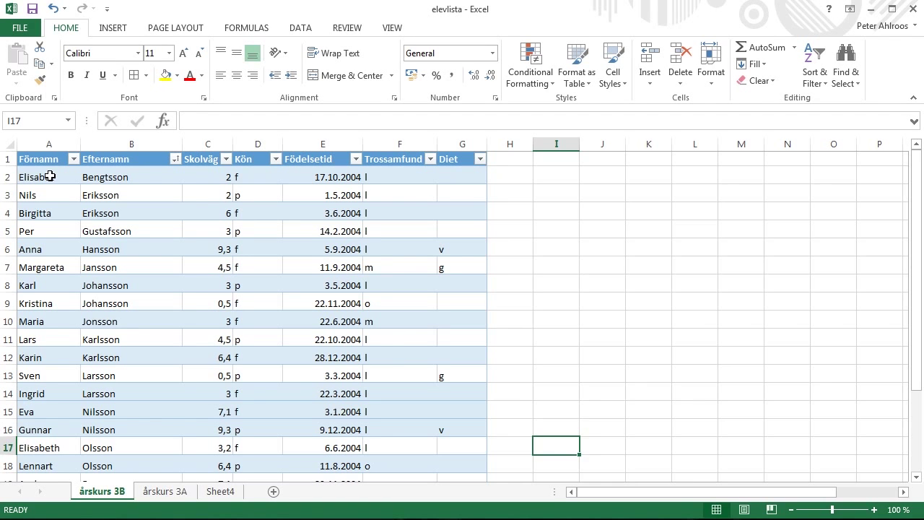
pyautogui.moveTo(50, 176)
pyautogui.mouseDown()
pyautogui.moveTo(125, 461)
pyautogui.moveTo(123, 435)
pyautogui.moveTo(126, 451)
pyautogui.mouseUp()
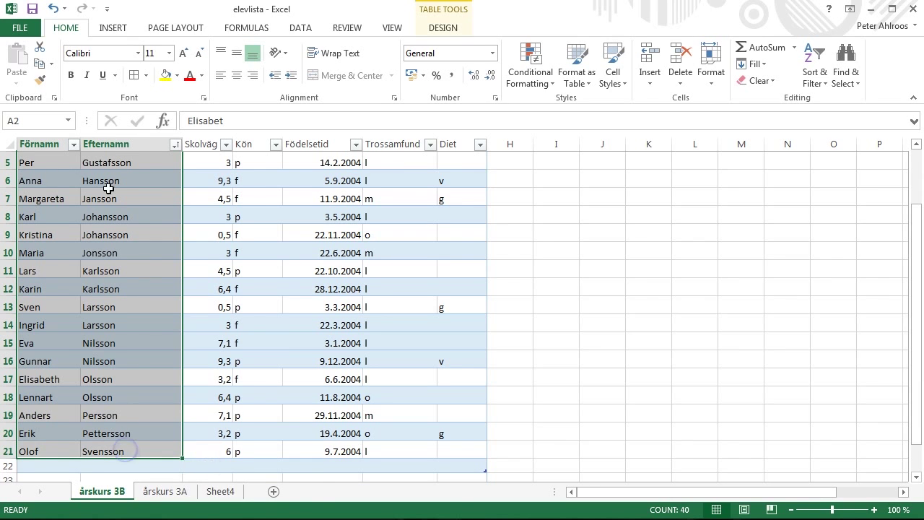
# Copy the first and last names into Sheet4 at A1, then select A1:B20.
pyautogui.scroll(2, 82, 375)
pyautogui.hotkey('ctrl', 'c')
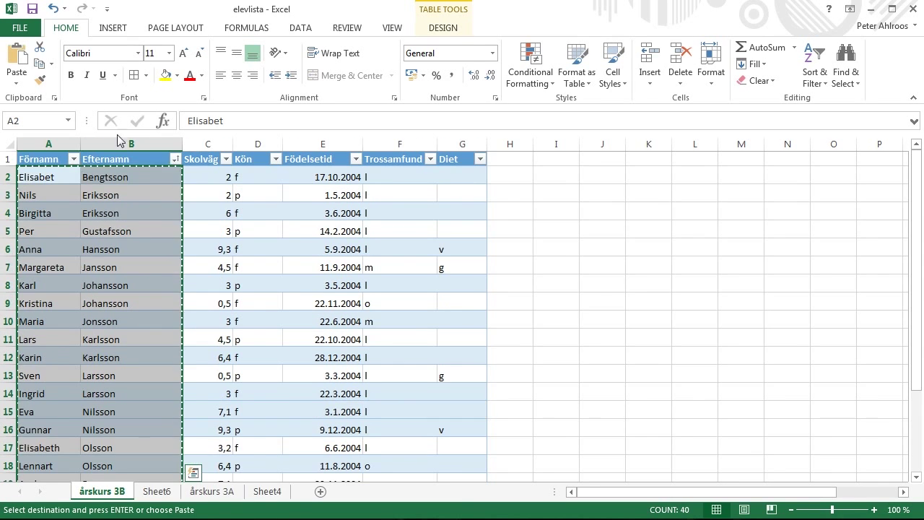
pyautogui.click(267, 491)
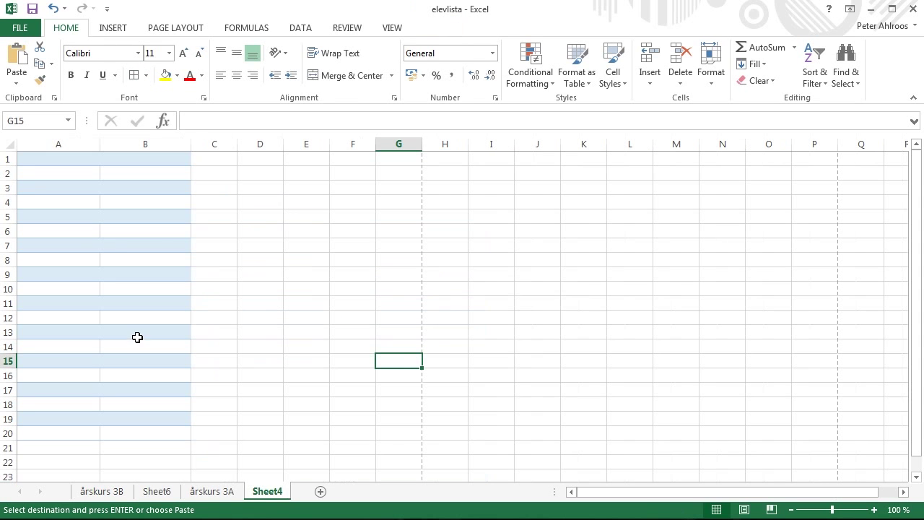
pyautogui.click(32, 159)
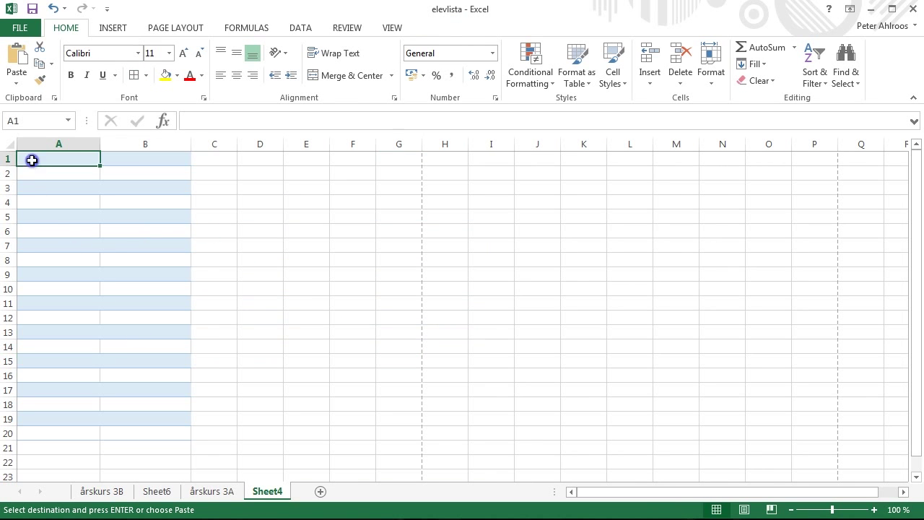
pyautogui.hotkey('ctrl', 'v')
pyautogui.click(242, 270)
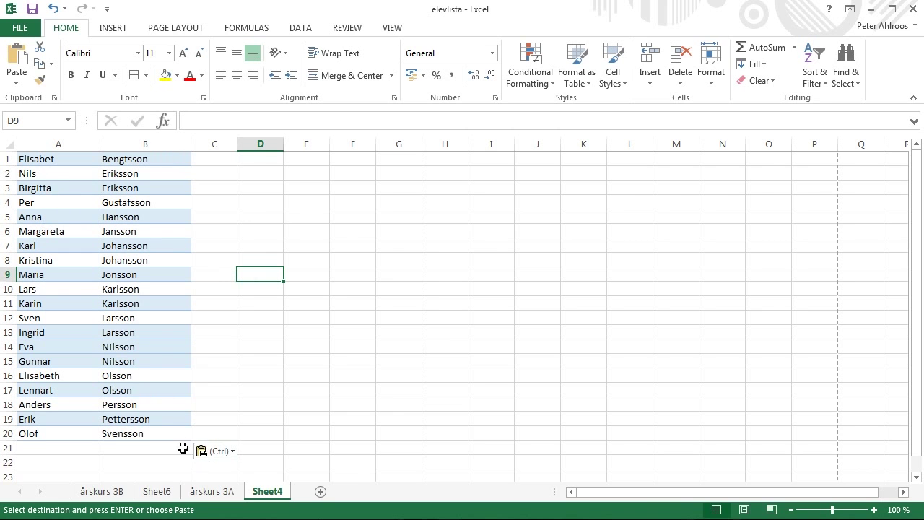
pyautogui.moveTo(178, 435); pyautogui.dragTo(30, 149)
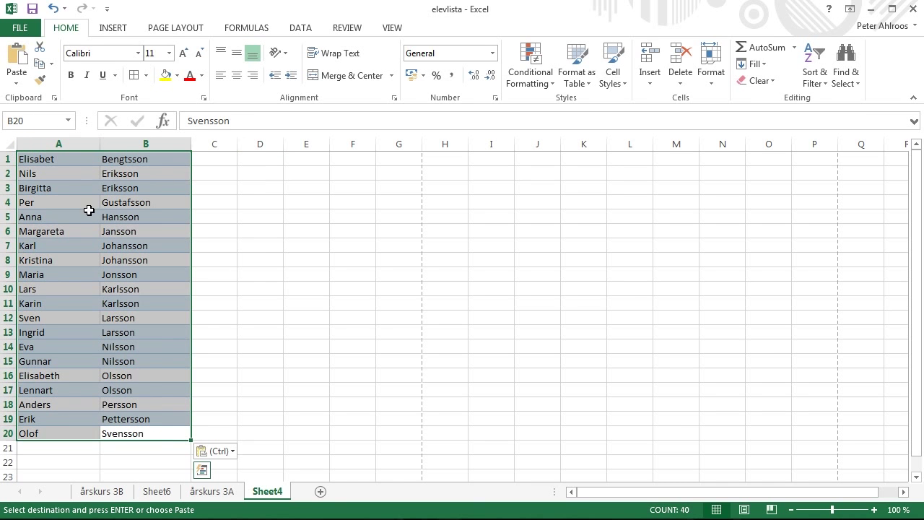
# Apply Clear Formats to the names in A1:B20 to remove the table styling.
pyautogui.click(774, 85)
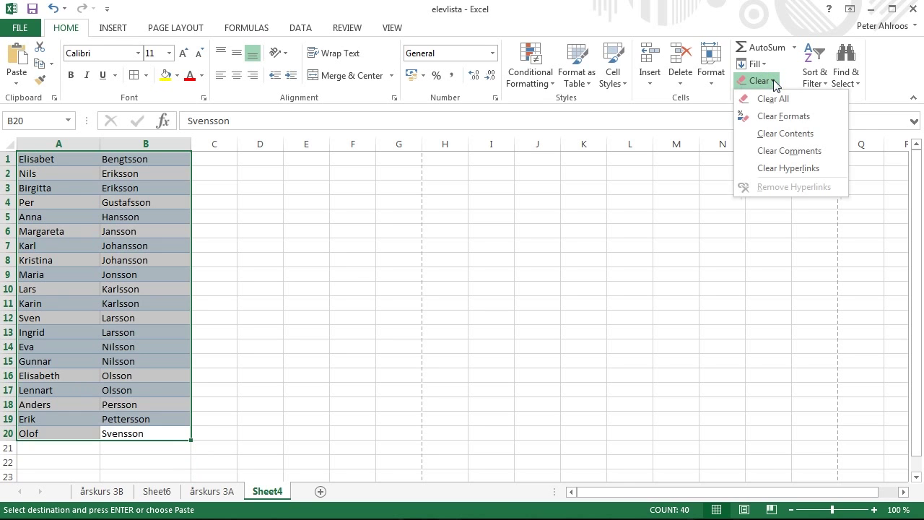
pyautogui.click(807, 118)
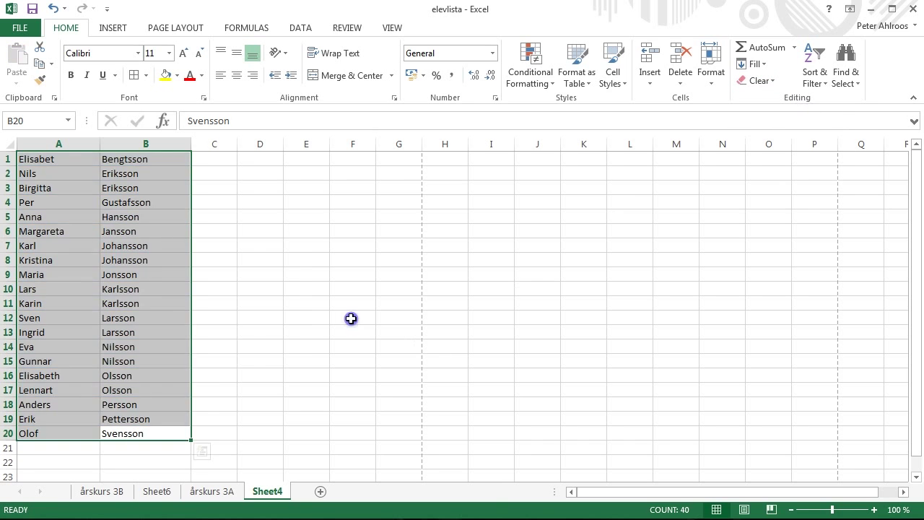
pyautogui.click(351, 318)
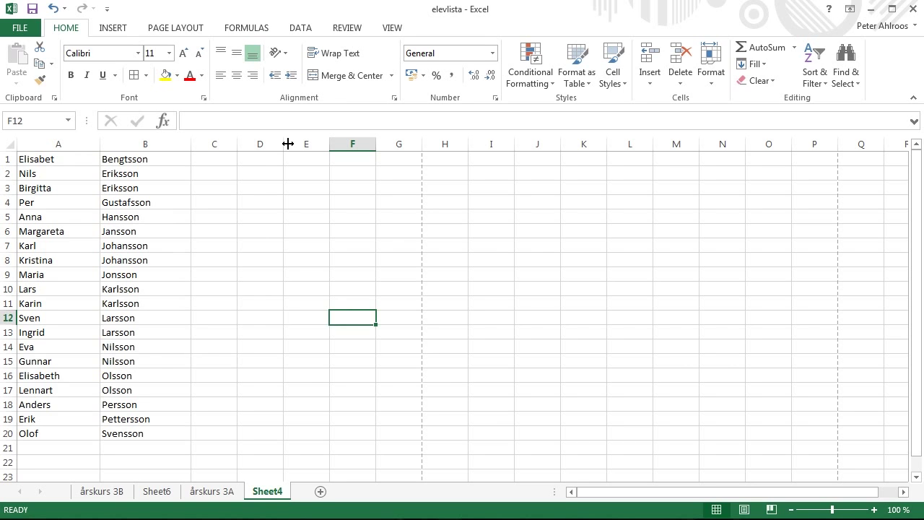
# Narrow columns D–I and give D1:I20 All Borders as a check-box grid.
pyautogui.moveTo(284, 144)
pyautogui.mouseDown()
pyautogui.moveTo(261, 144)
pyautogui.moveTo(373, 149)
pyautogui.mouseUp()
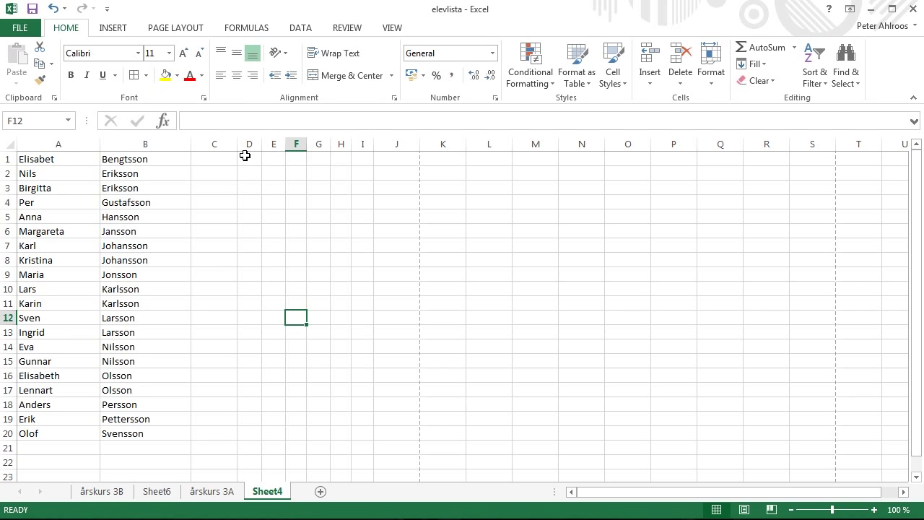
pyautogui.moveTo(247, 158); pyautogui.dragTo(360, 432)
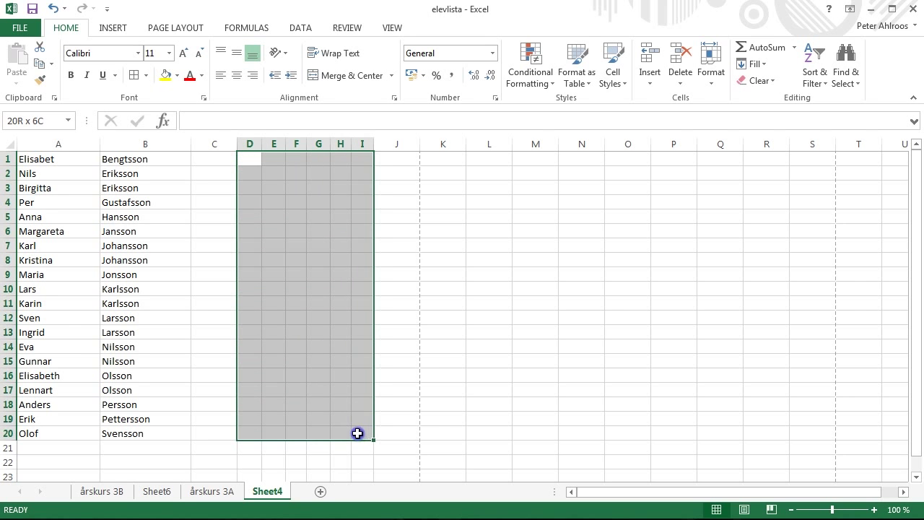
pyautogui.click(146, 75)
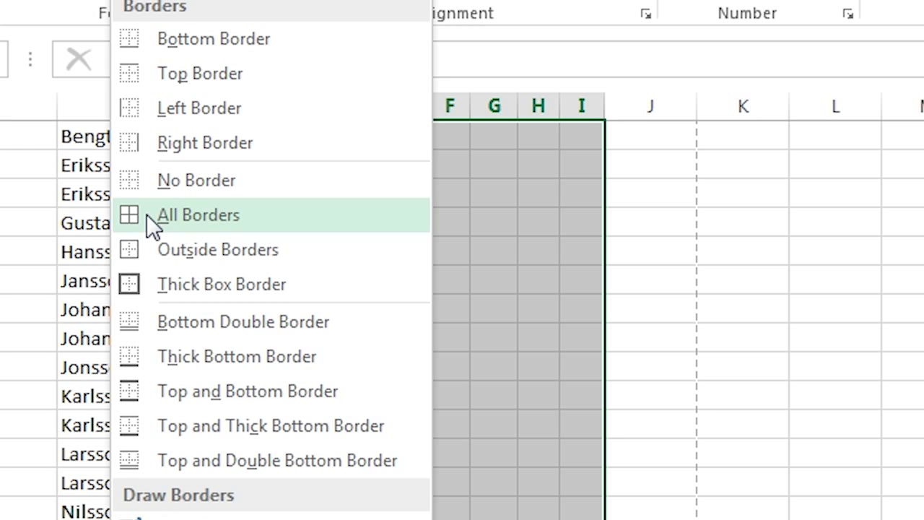
pyautogui.click(146, 214)
pyautogui.click(641, 394)
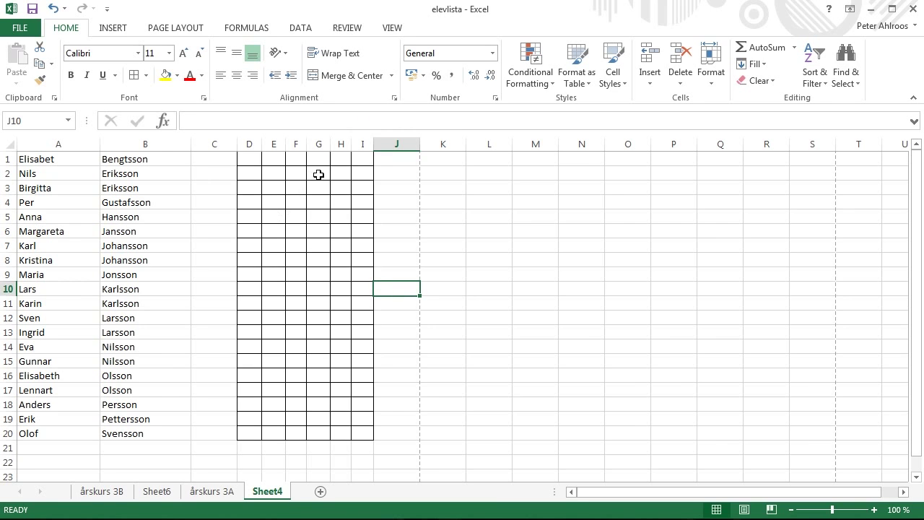
# Switch Sheet4 to Page Layout view and hide the gridlines.
pyautogui.click(390, 29)
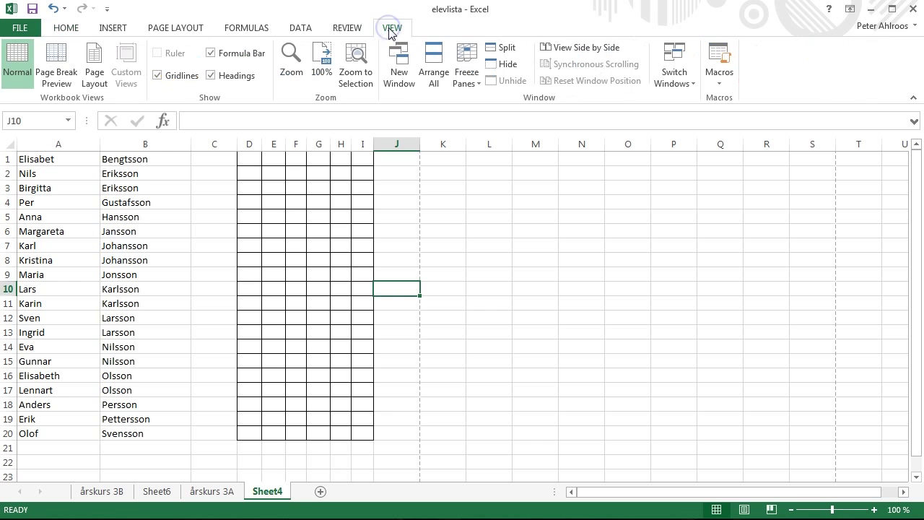
pyautogui.click(94, 65)
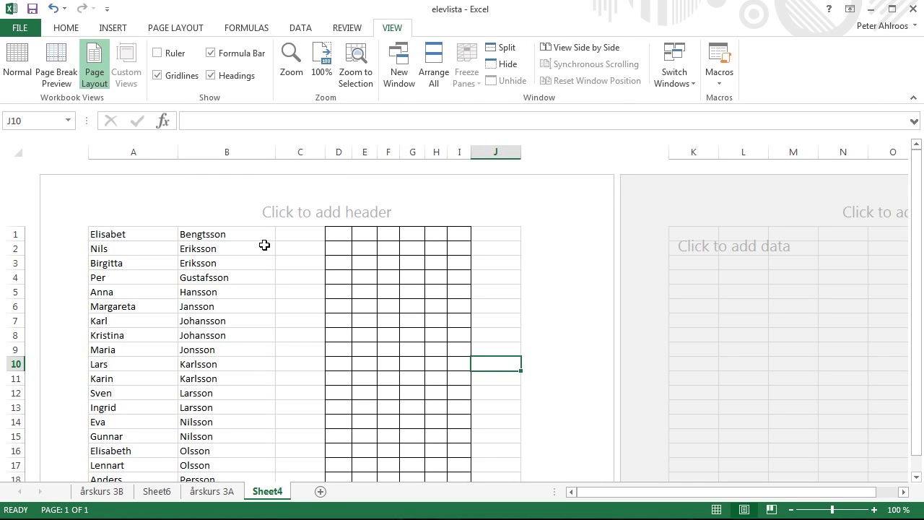
pyautogui.click(156, 75)
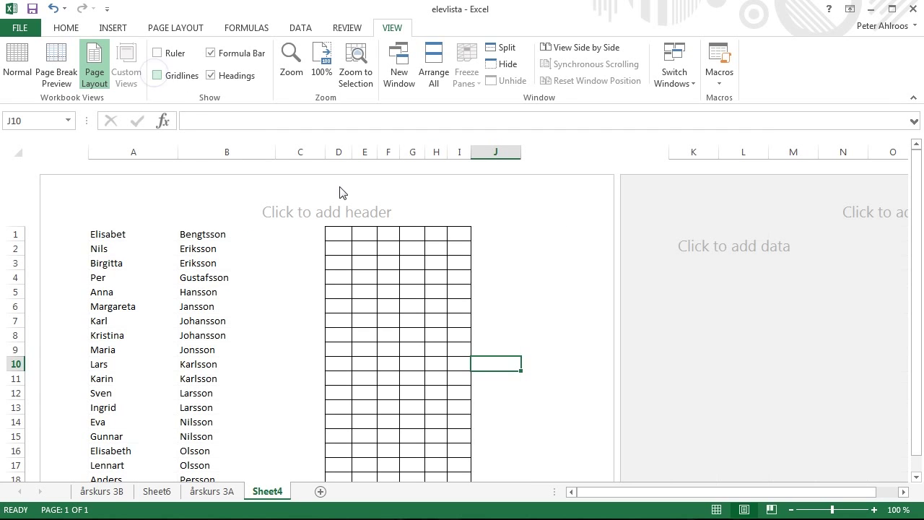
pyautogui.scroll(-2, 501, 277)
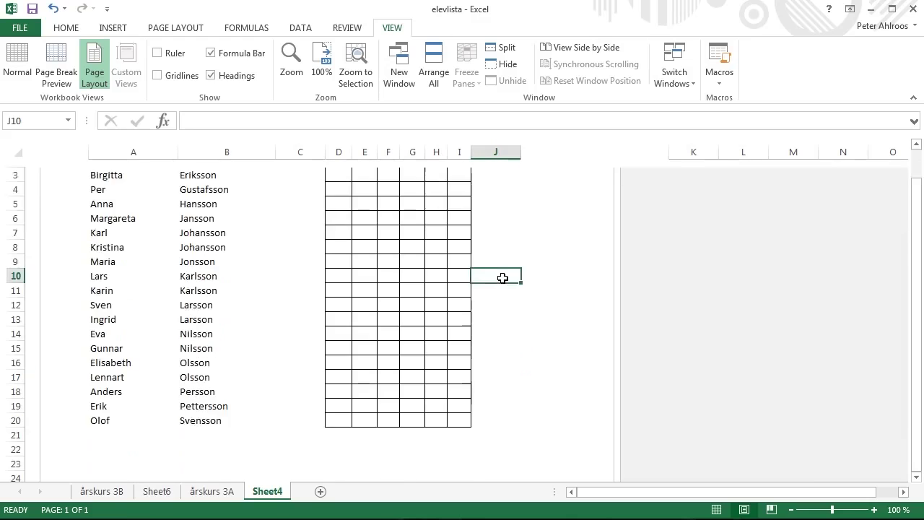
pyautogui.scroll(2, 501, 276)
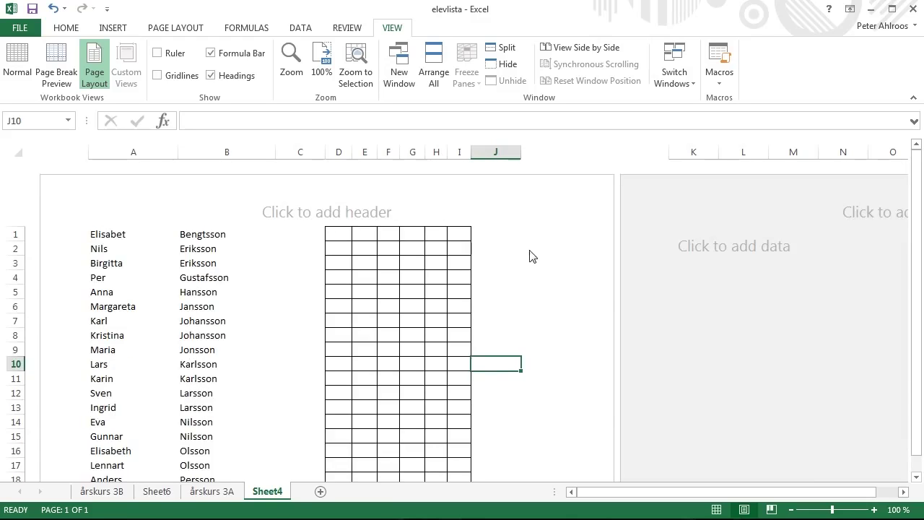
pyautogui.scroll(-2, 496, 280)
pyautogui.scroll(2, 497, 279)
# Narrow columns D, G and B so the bordered grid sits closer to the names.
pyautogui.moveTo(353, 150); pyautogui.dragTo(347, 150)
pyautogui.moveTo(419, 151); pyautogui.dragTo(417, 153)
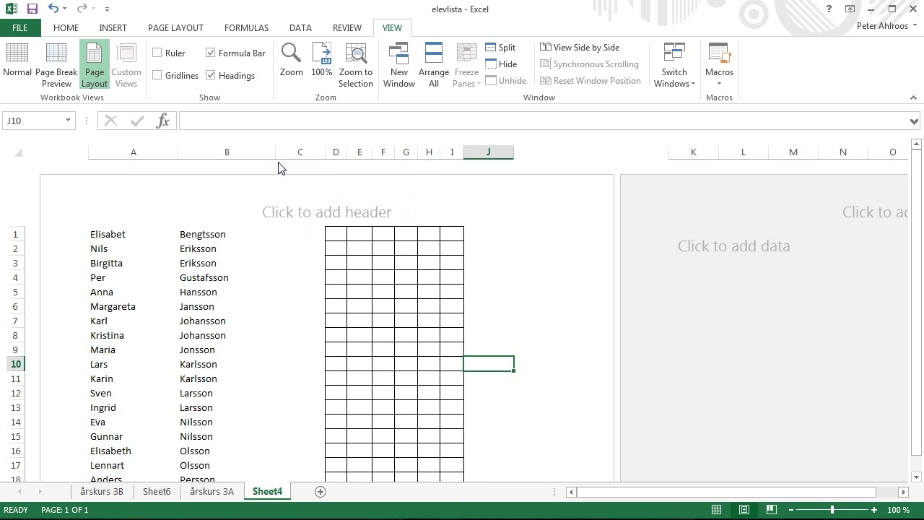
pyautogui.moveTo(275, 152)
pyautogui.mouseDown()
pyautogui.moveTo(257, 157)
pyautogui.moveTo(276, 161)
pyautogui.mouseUp()
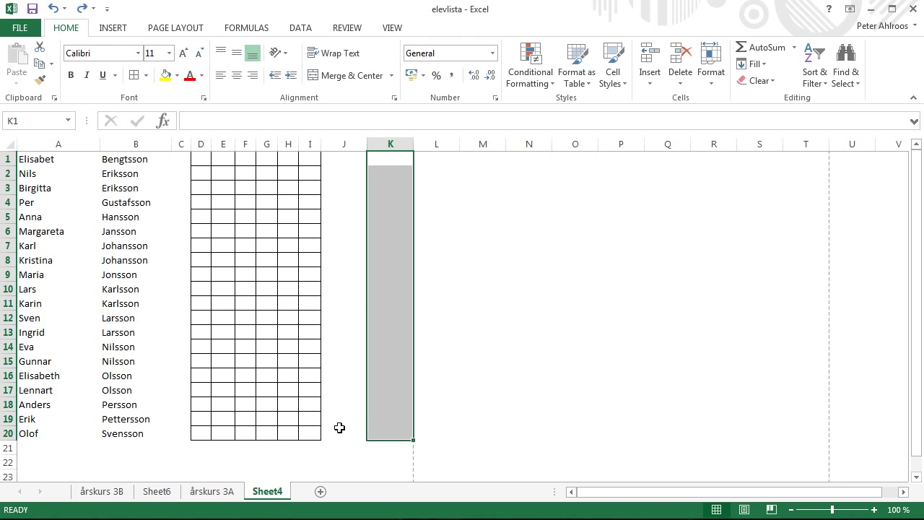
# Add inside-horizontal and bottom borders to K1:K20 through More Borders, forming writing lines.
pyautogui.click(147, 76)
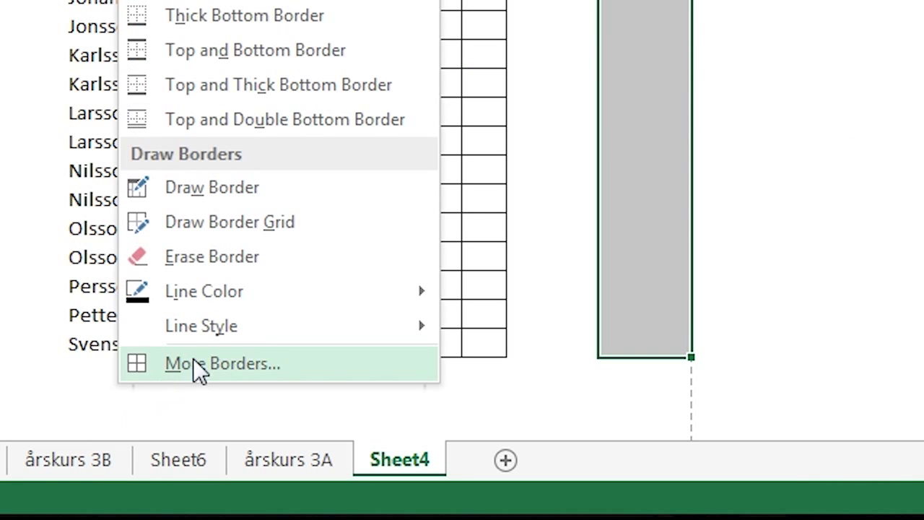
pyautogui.click(198, 367)
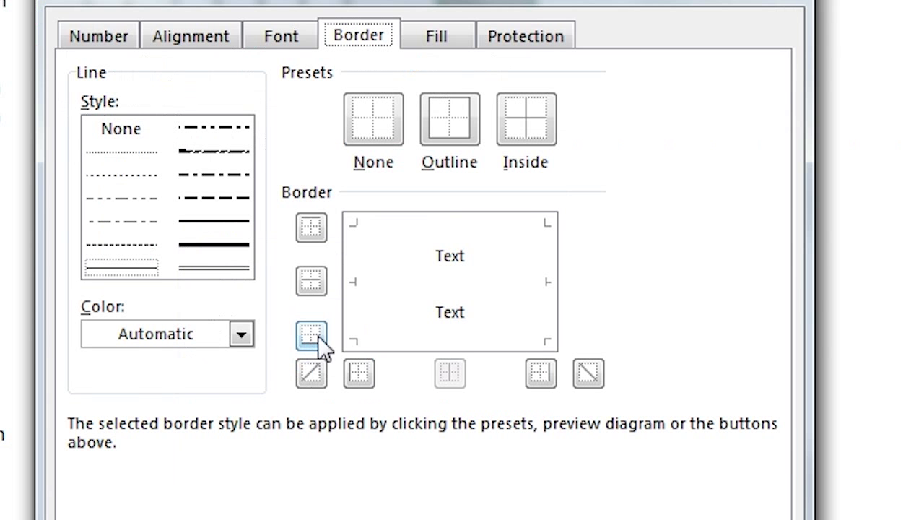
pyautogui.click(303, 370)
pyautogui.click(303, 344)
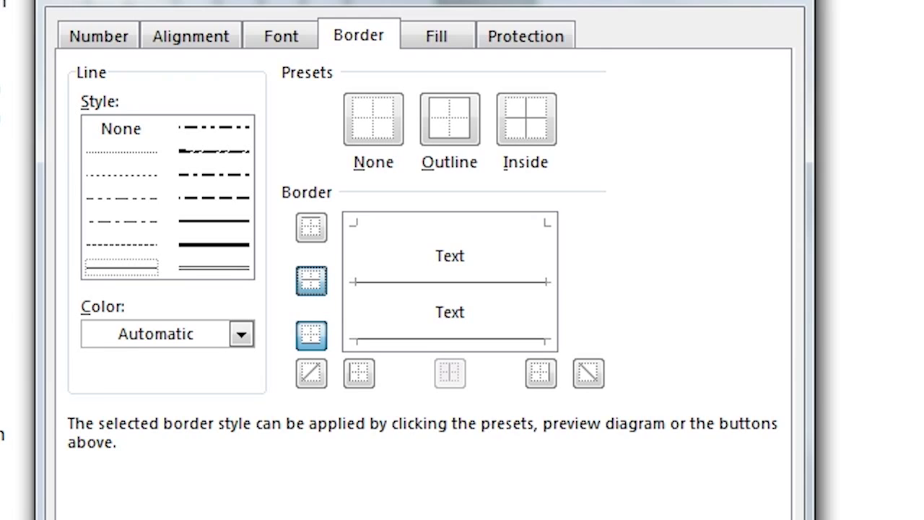
pyautogui.click(453, 502)
pyautogui.click(421, 364)
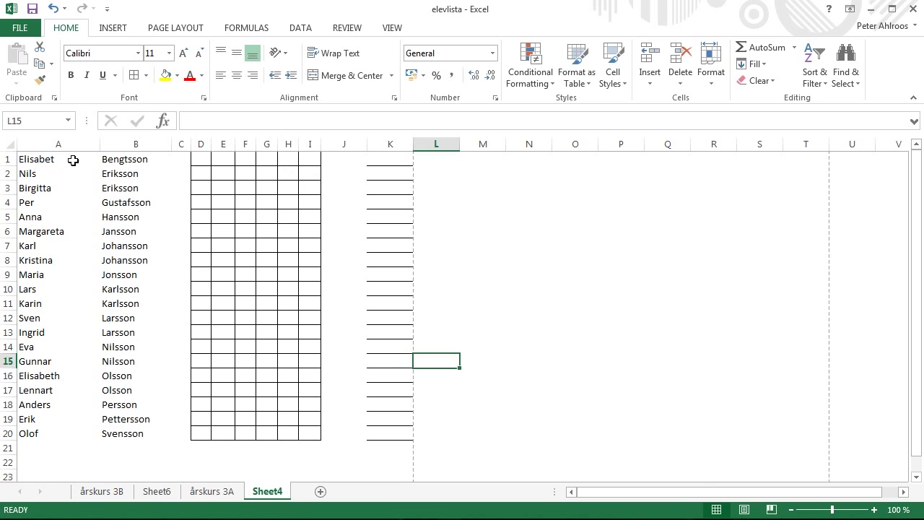
# Select rows 1–20 and raise their height to about 40 pixels.
pyautogui.moveTo(10, 159); pyautogui.dragTo(15, 428)
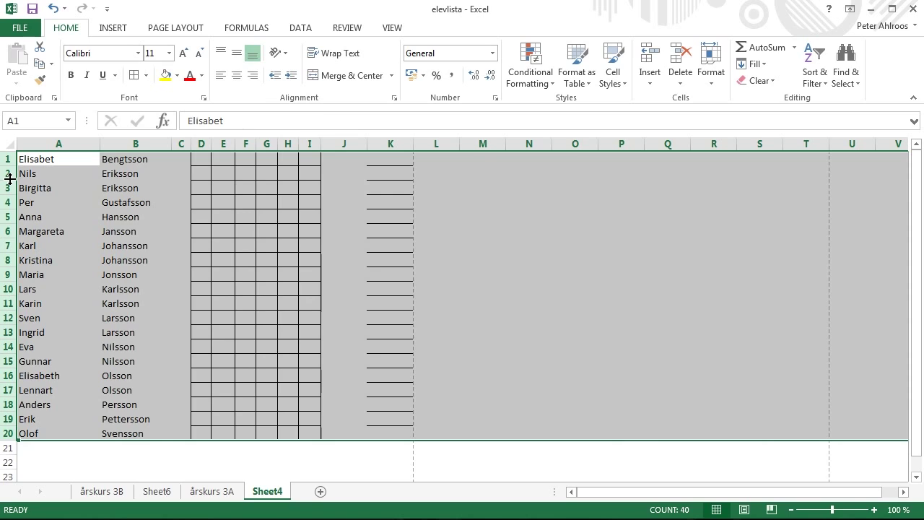
pyautogui.moveTo(9, 180); pyautogui.dragTo(10, 191)
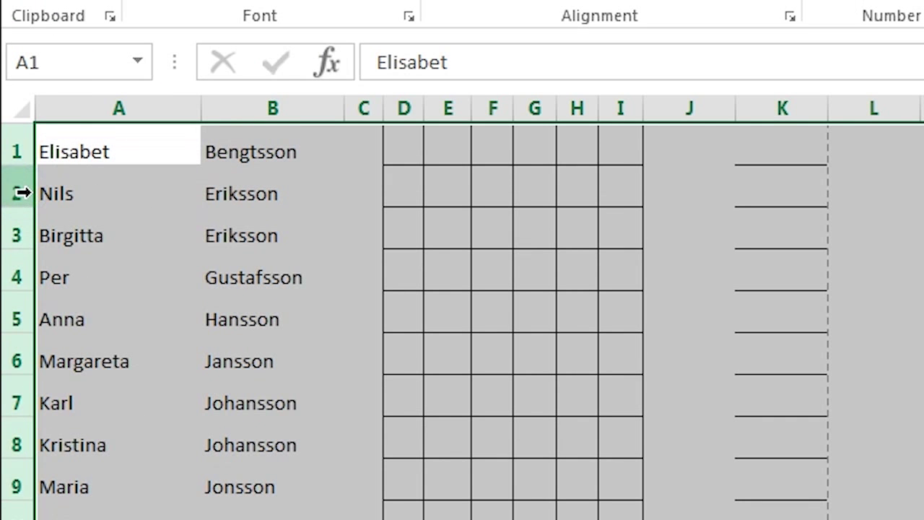
pyautogui.moveTo(21, 207); pyautogui.dragTo(16, 233)
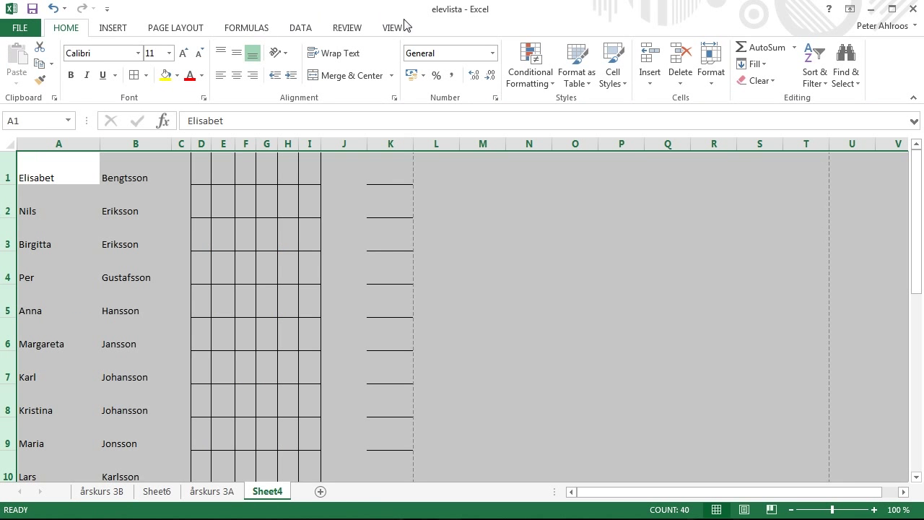
# Switch to Page Layout view and widen the notes column K.
pyautogui.click(392, 28)
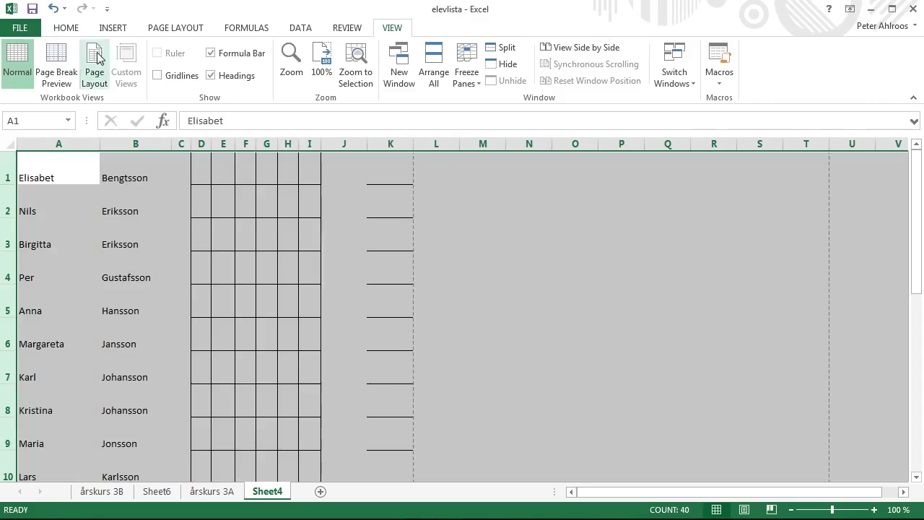
pyautogui.click(95, 63)
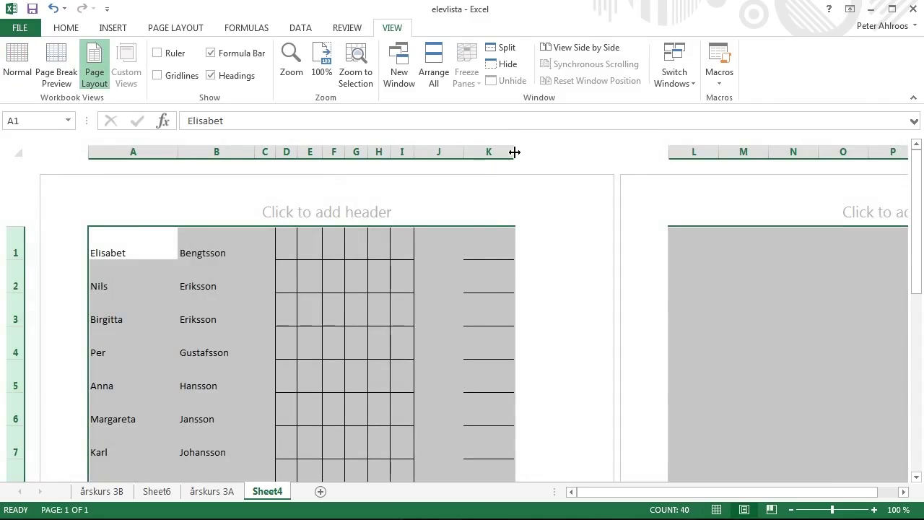
pyautogui.moveTo(514, 152); pyautogui.dragTo(571, 150)
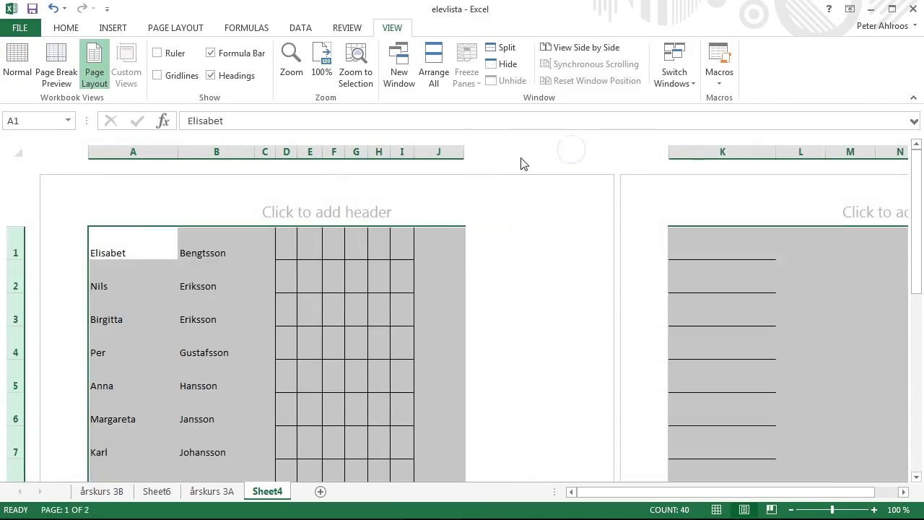
# Narrow columns J, A and B and adjust K so the list fits Page 1 of 1.
pyautogui.moveTo(464, 152); pyautogui.dragTo(433, 155)
pyautogui.moveTo(178, 152); pyautogui.dragTo(156, 153)
pyautogui.moveTo(233, 151)
pyautogui.mouseDown()
pyautogui.moveTo(223, 153)
pyautogui.moveTo(266, 154)
pyautogui.mouseUp()
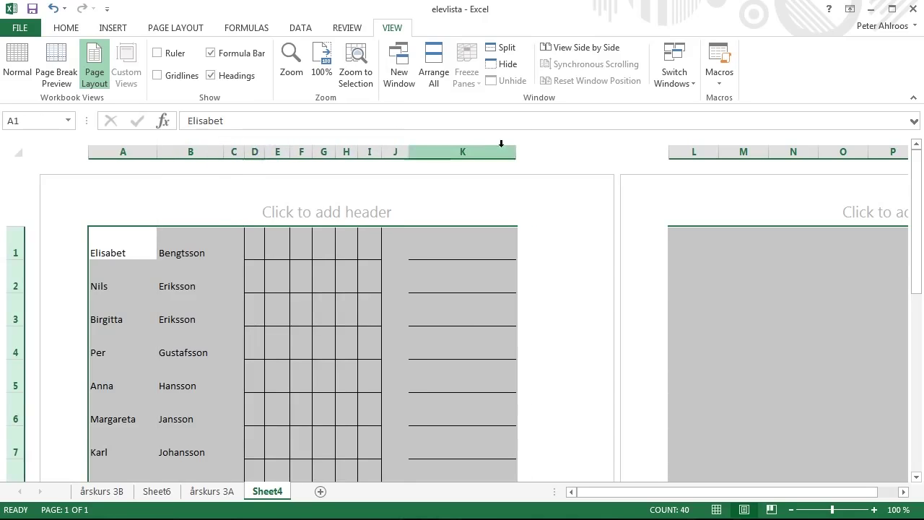
pyautogui.moveTo(517, 151); pyautogui.dragTo(545, 147)
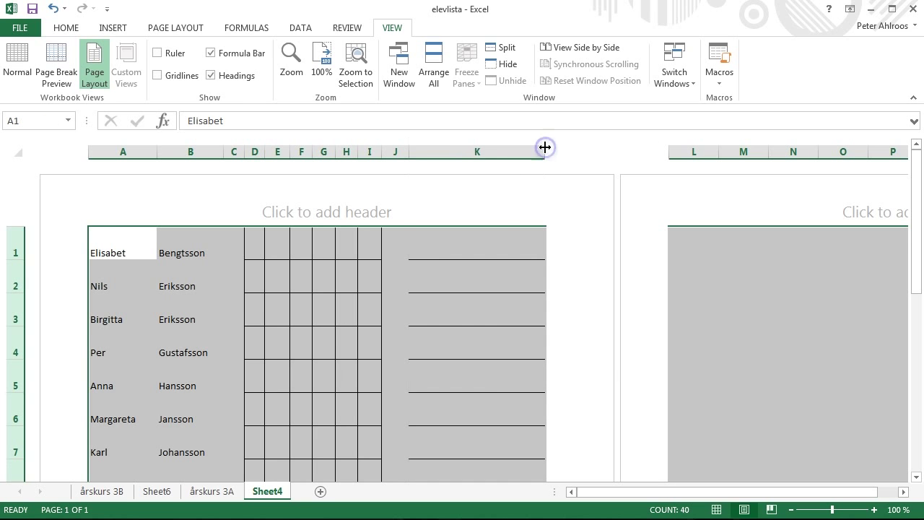